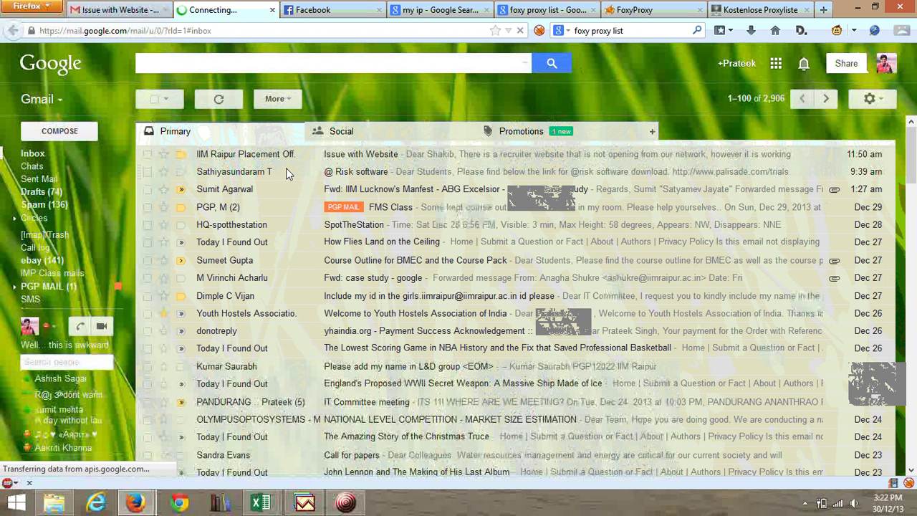
Open the dquip.com/careers link from the 'Issue with Website' email in a new tab and view it
left_click(285, 160)
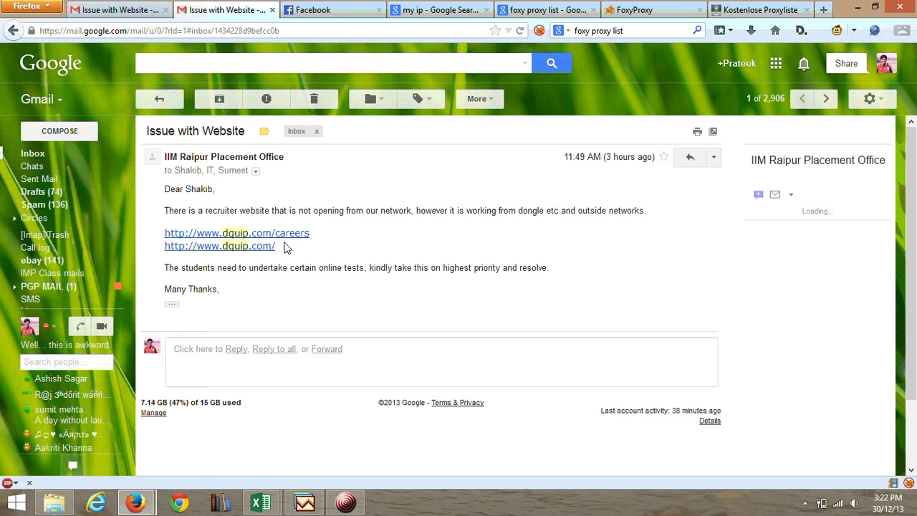
middle_click(251, 234)
left_click(318, 9)
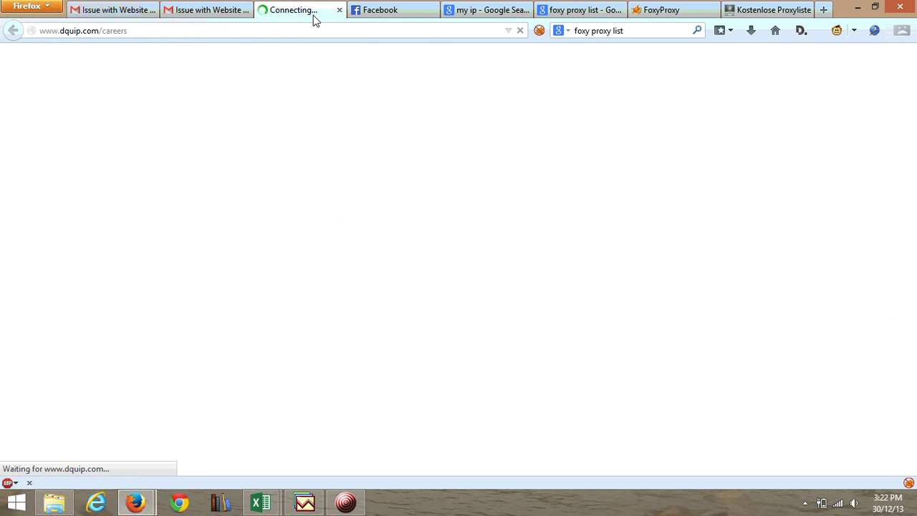
left_click(486, 18)
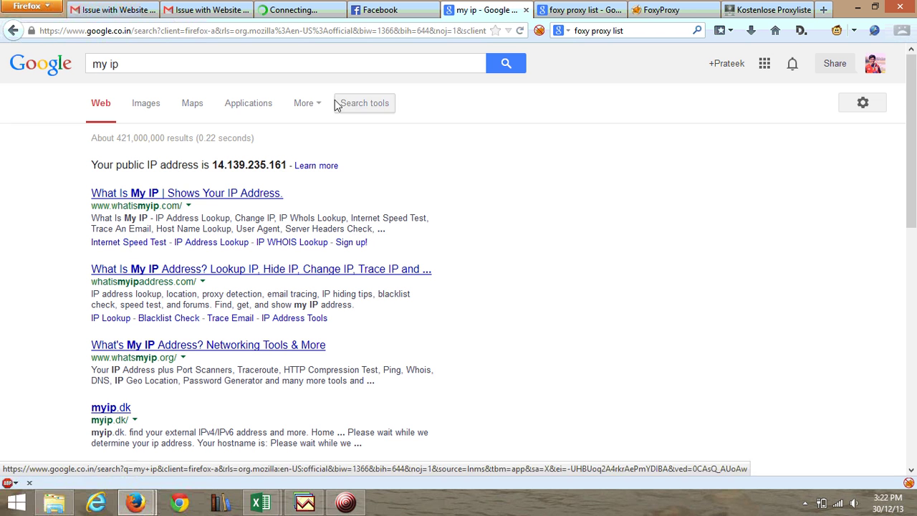
left_click_drag(217, 165, 289, 169)
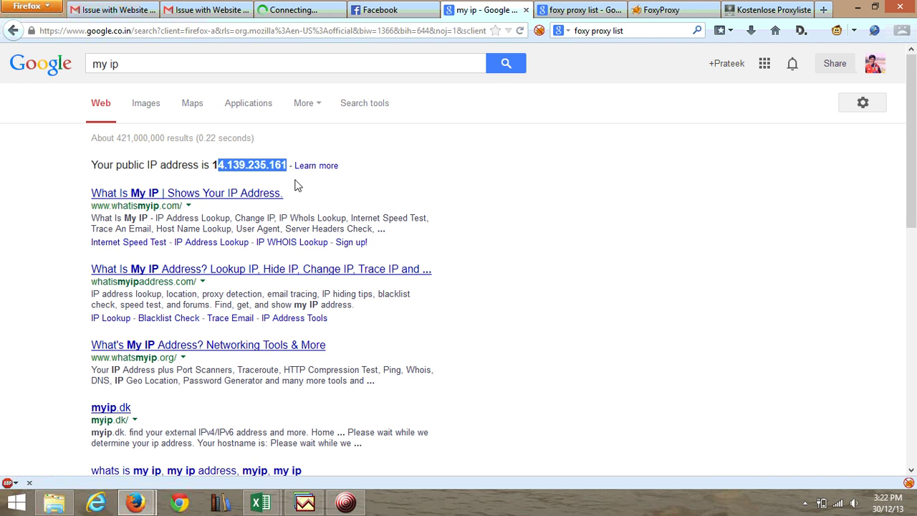
left_click(290, 170)
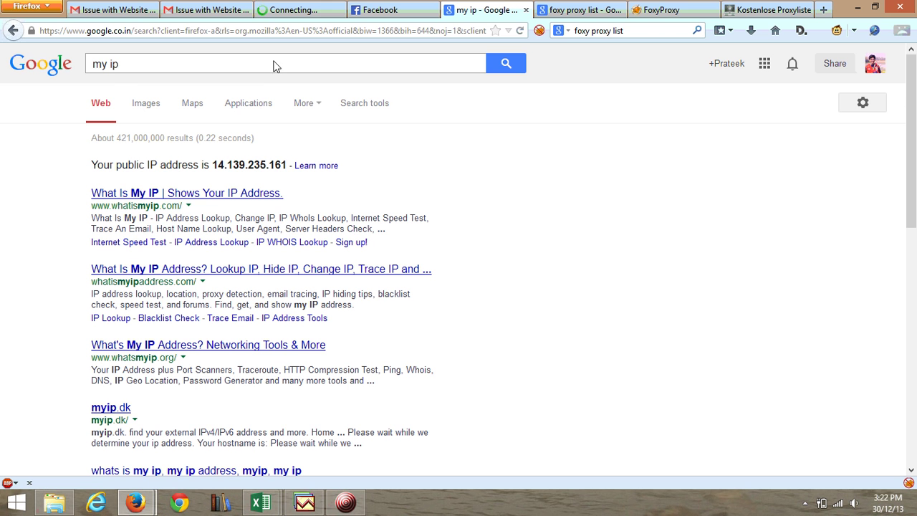
left_click_drag(119, 63, 89, 64)
left_click(501, 63)
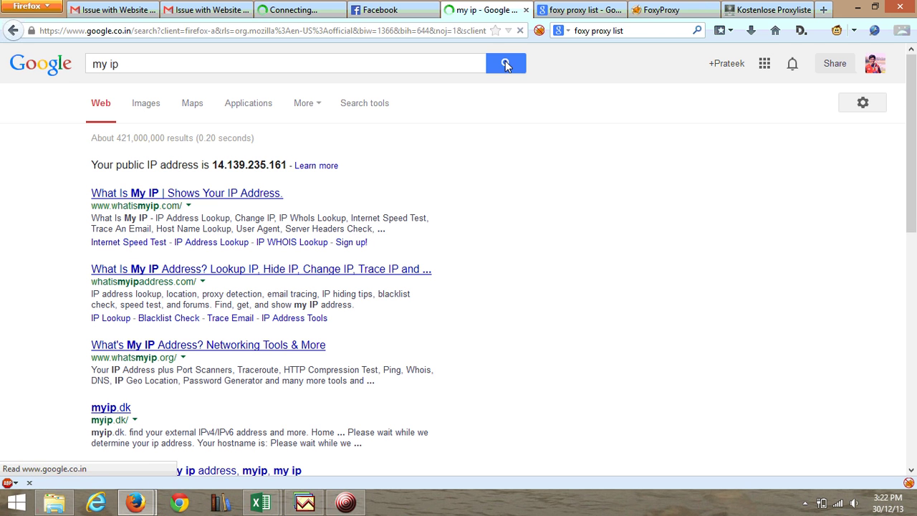
Search Google for 'foxy proxy' and open the FoxyProxy Standard add-on page
left_click_drag(408, 65, 76, 78)
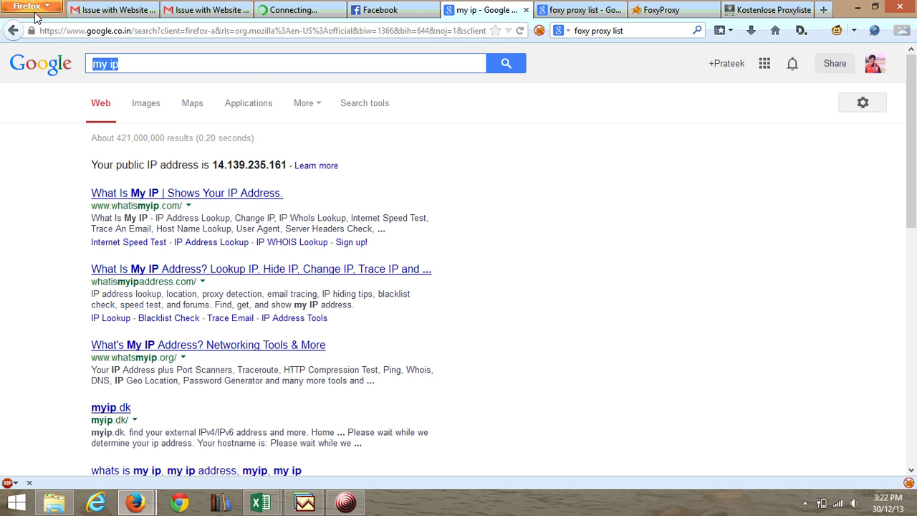
type("foxy pro")
key("Down")
key("Down")
key("Return")
left_click(147, 167)
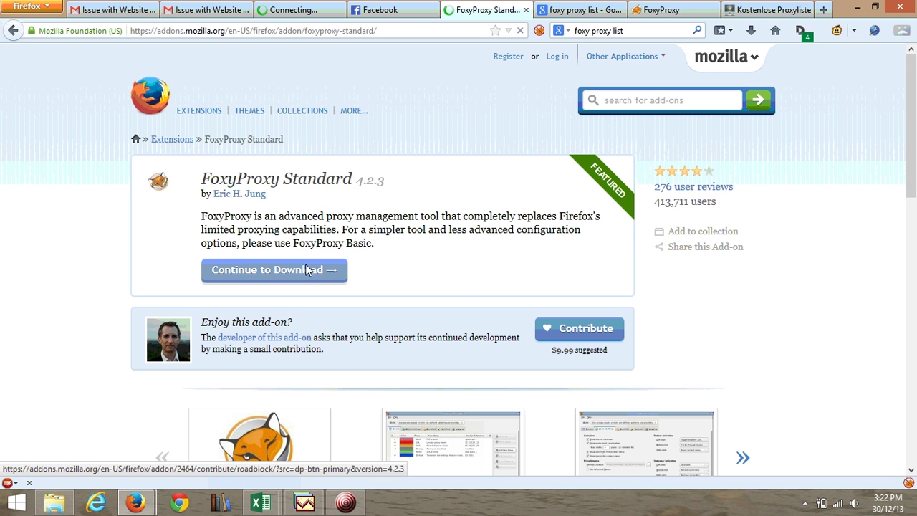
Download and install FoxyProxy Standard, then restart Firefox to finish the installation
left_click(297, 276)
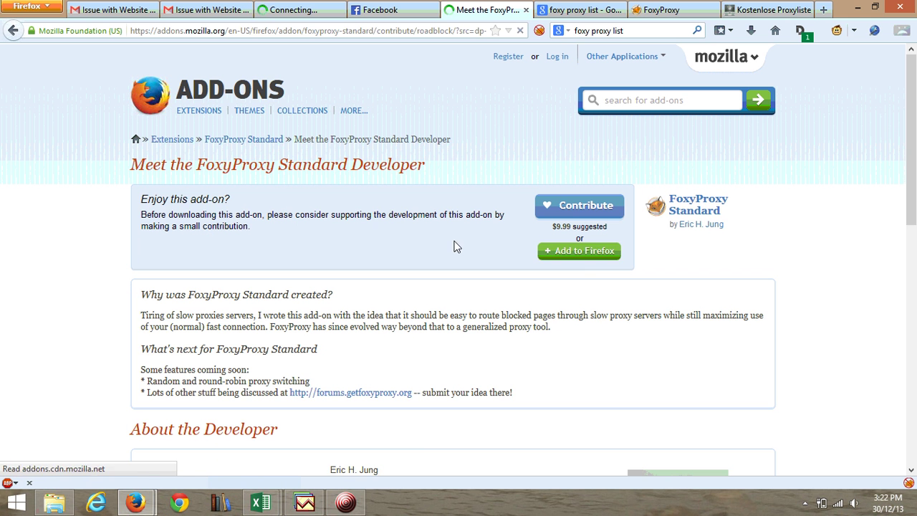
left_click(597, 260)
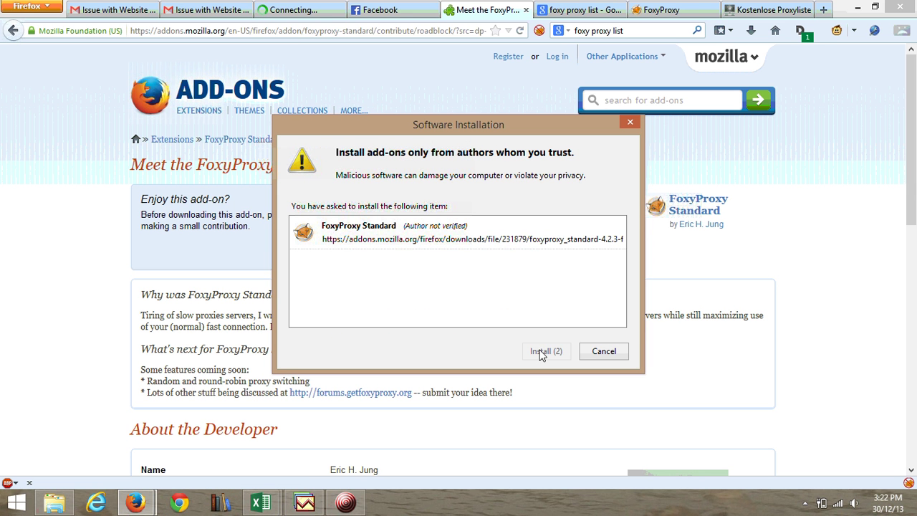
left_click(545, 352)
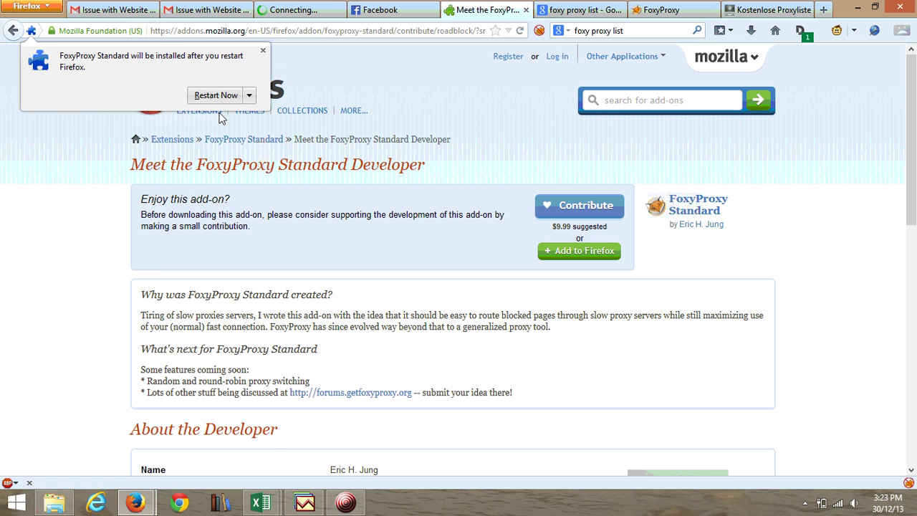
left_click(212, 96)
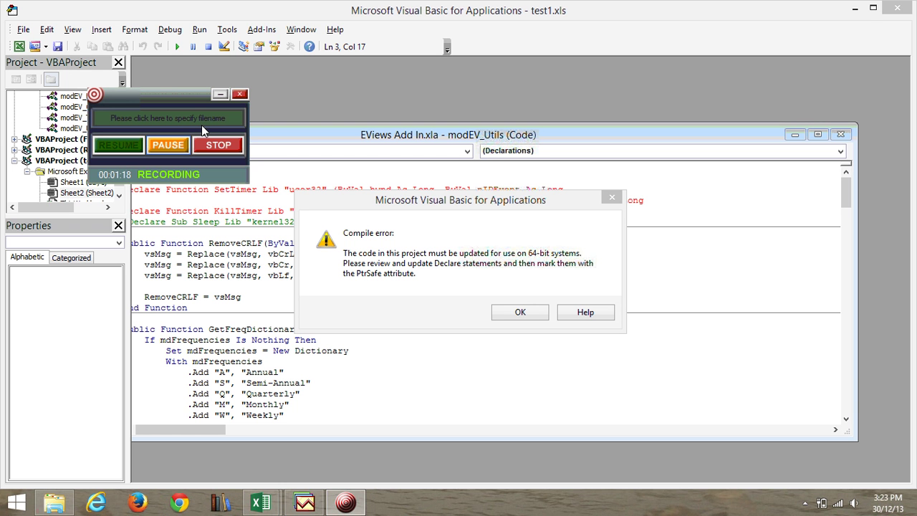
Return to the restarted Firefox, close the Gmail account activity window, and show the 'foxy proxy list' results
key("super+3")
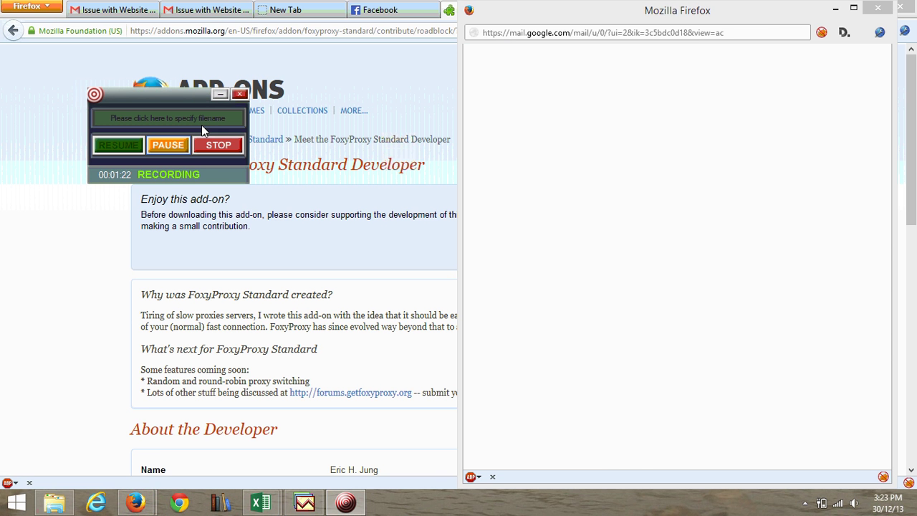
left_click(878, 8)
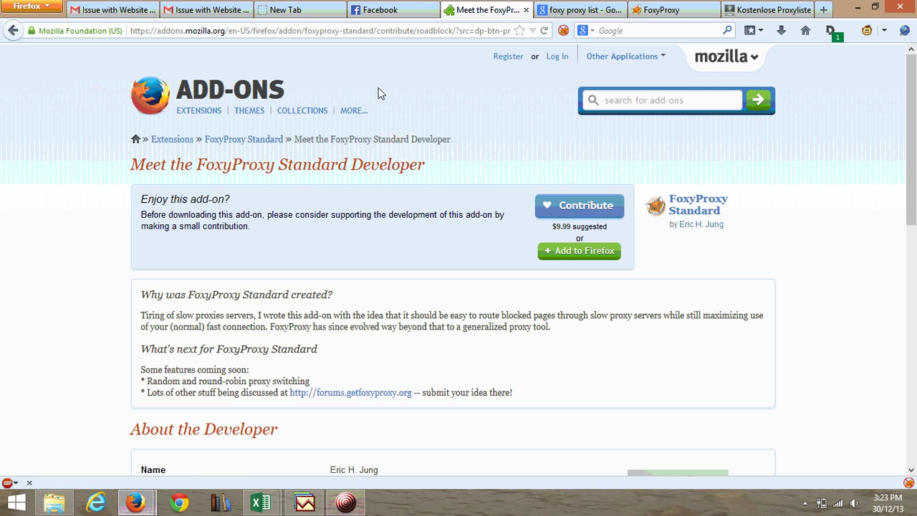
left_click(562, 8)
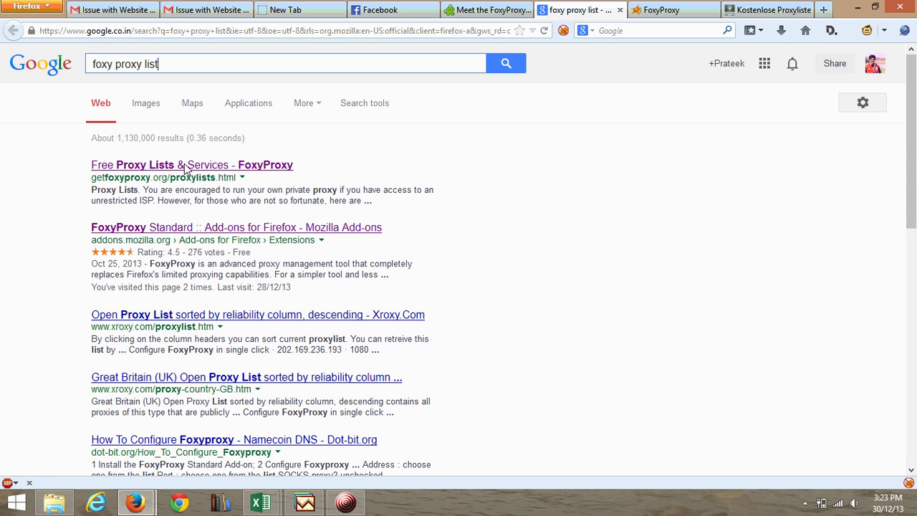
Open FoxyProxy's Free Proxy Lists & Services page, then open proxy-listen.de from it in a new tab
middle_click(204, 165)
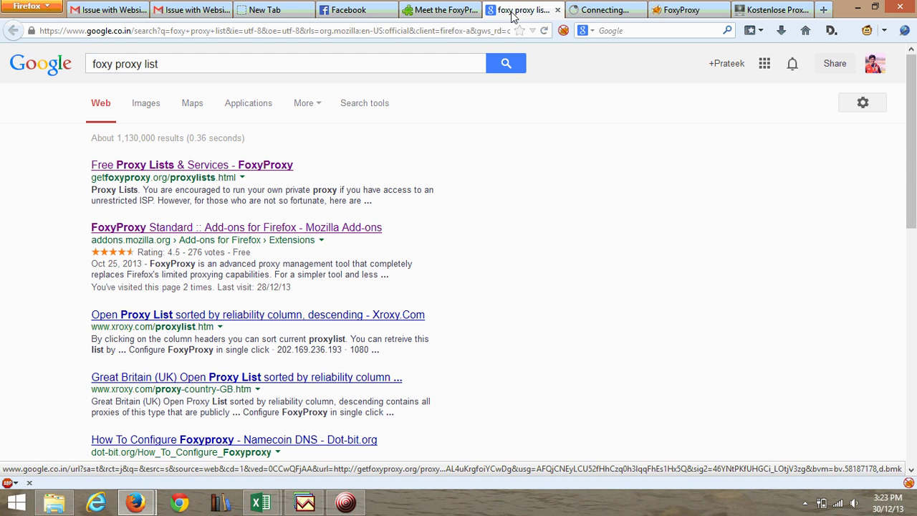
left_click(602, 9)
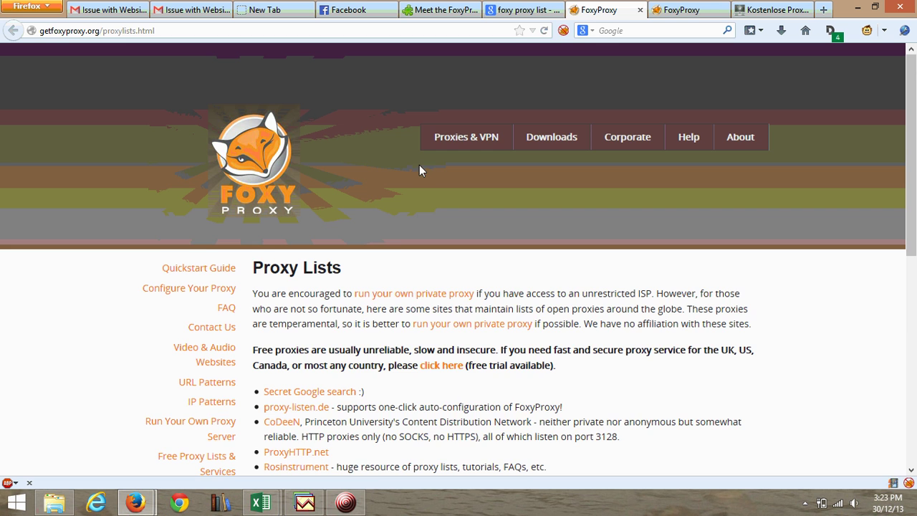
scroll(399, 243, "down", 3)
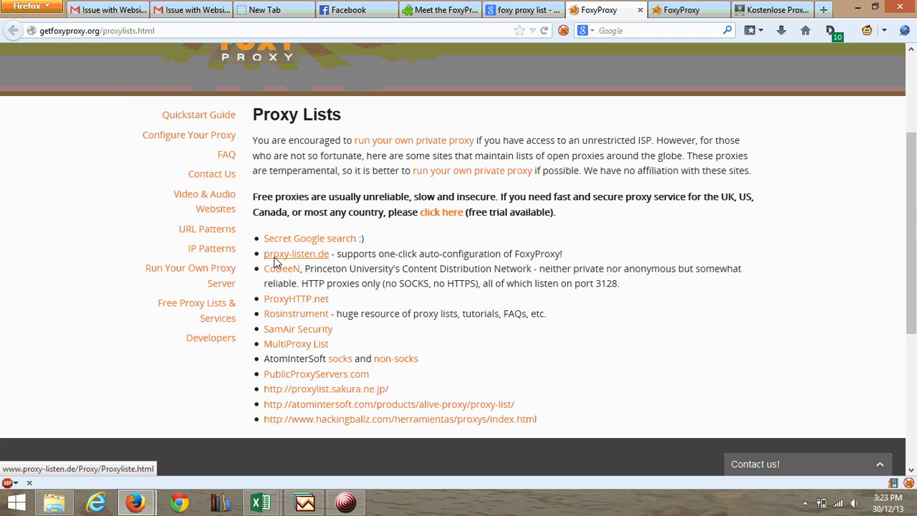
middle_click(285, 258)
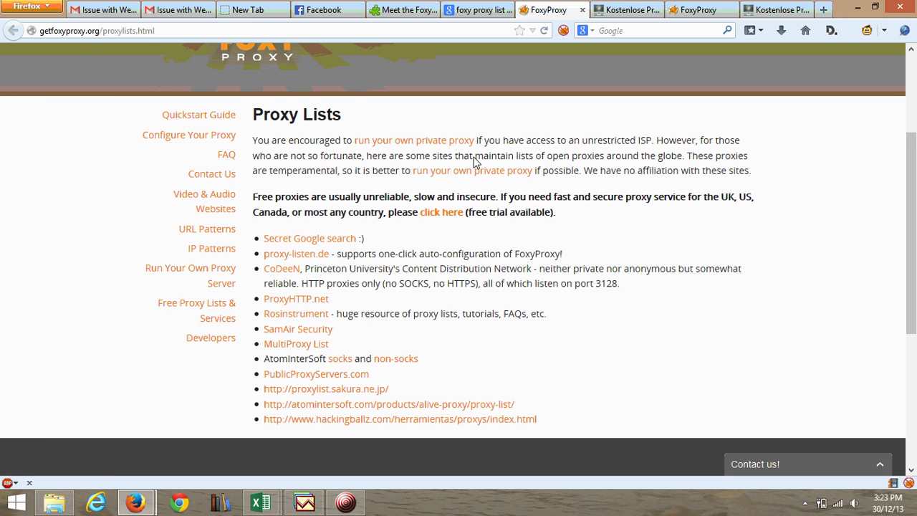
left_click_drag(341, 256, 573, 256)
Filter proxy-listen.de to United States HTTP proxies and scroll down to the results table
left_click(573, 256)
left_click(629, 14)
scroll(684, 276, "down", 5)
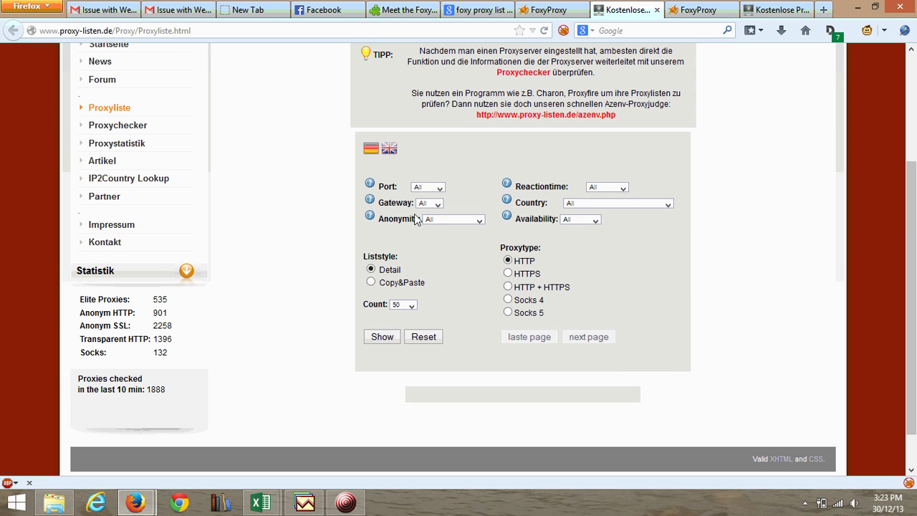
left_click(578, 207)
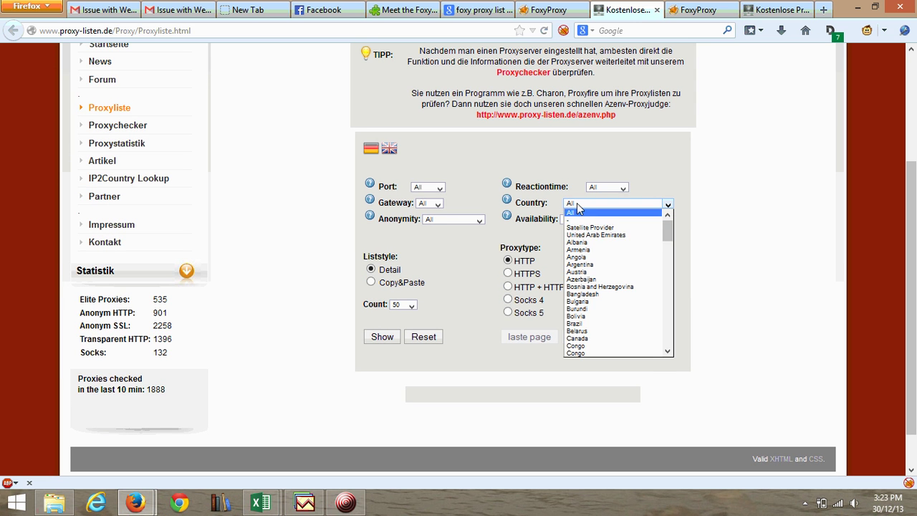
left_click_drag(667, 238, 661, 338)
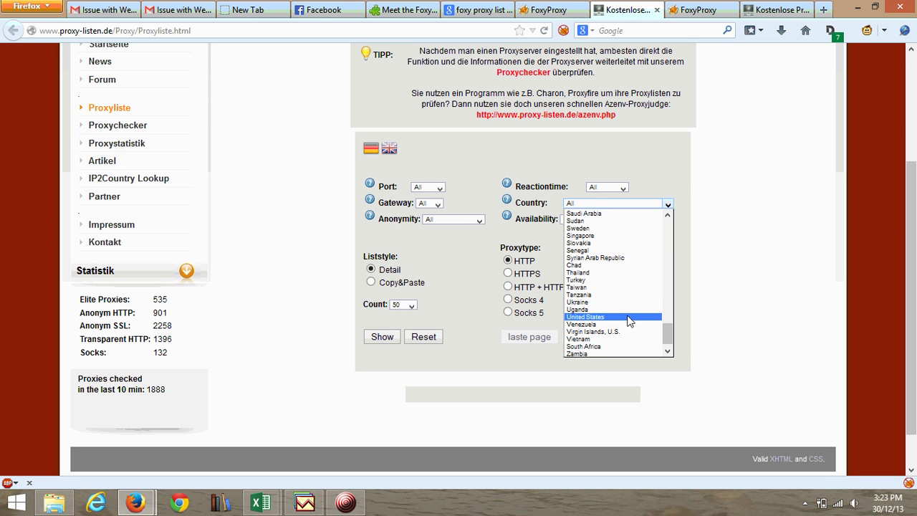
left_click(627, 318)
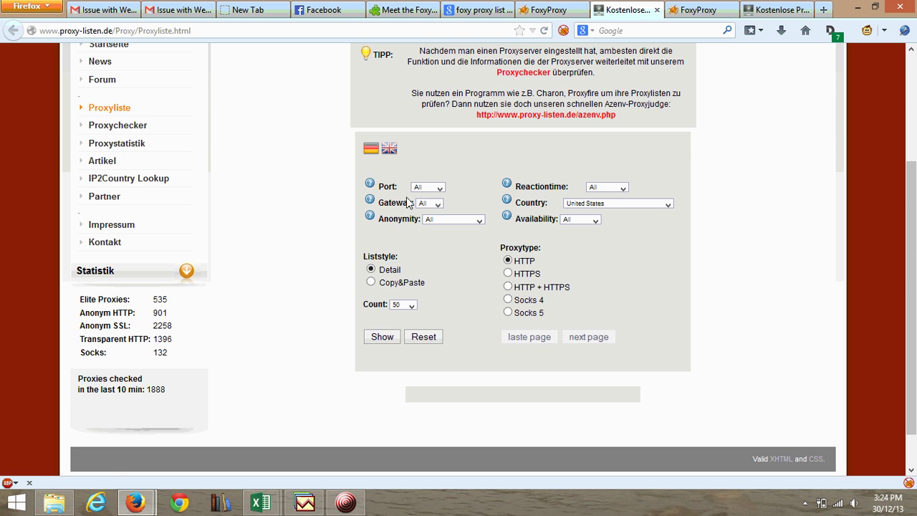
left_click(380, 342)
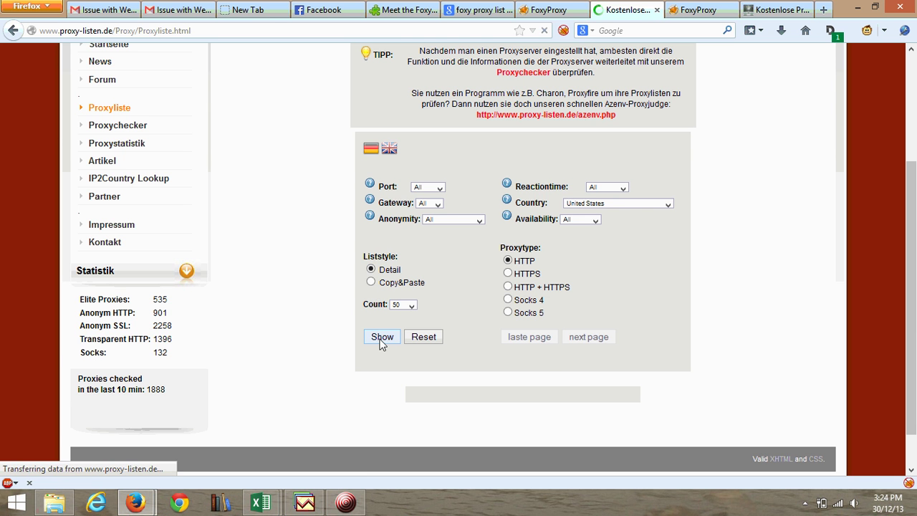
scroll(372, 331, "down", 9)
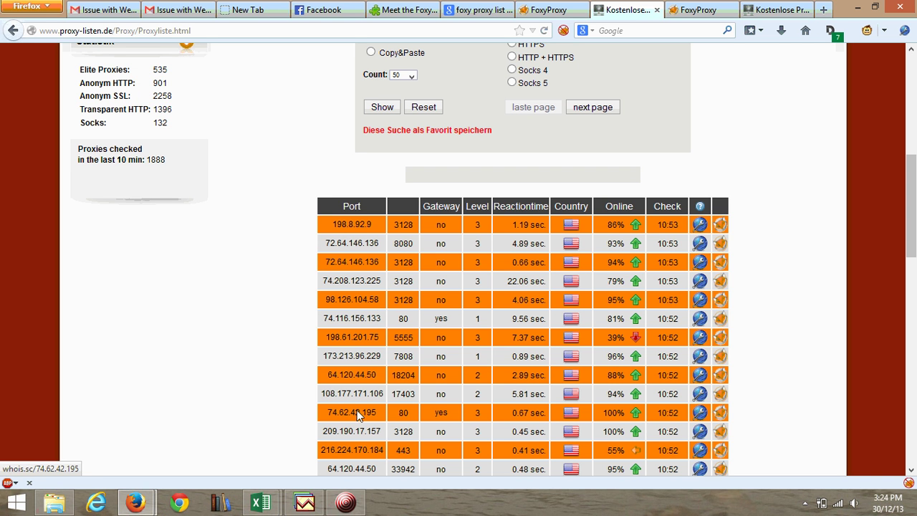
Add proxy 72.64.146.136 (port 8080) to FoxyProxy through its one-click link, allowing the change
left_click(722, 245)
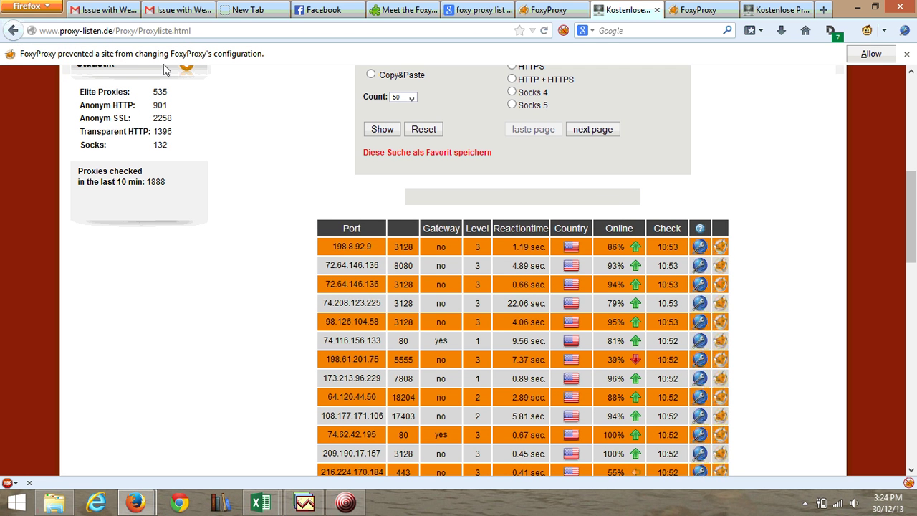
left_click(870, 55)
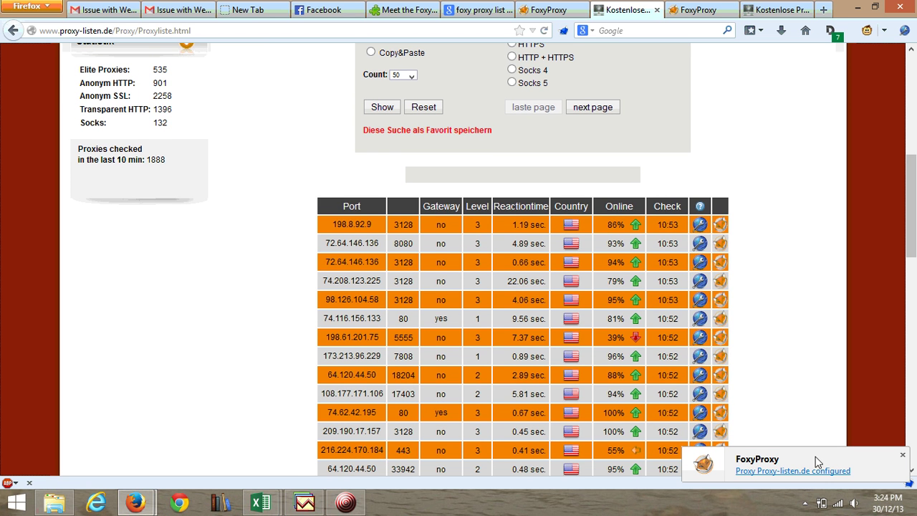
left_click(902, 455)
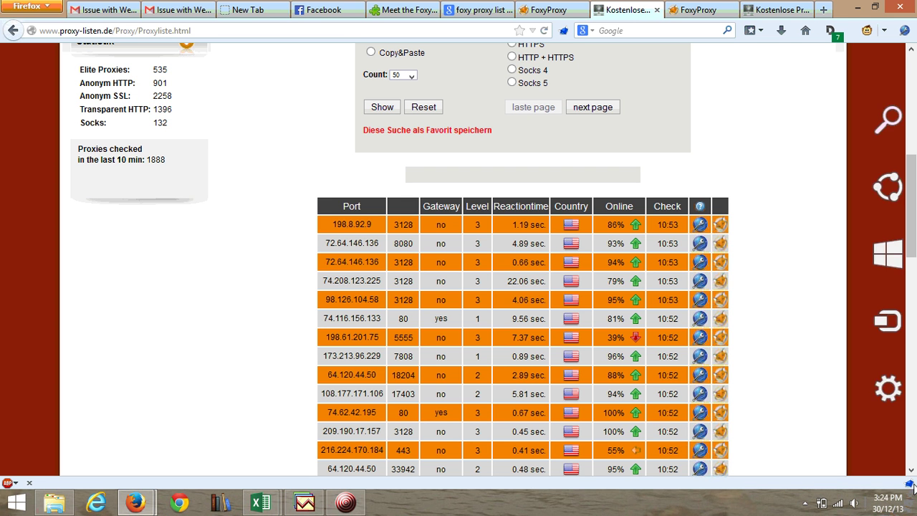
left_click(913, 484)
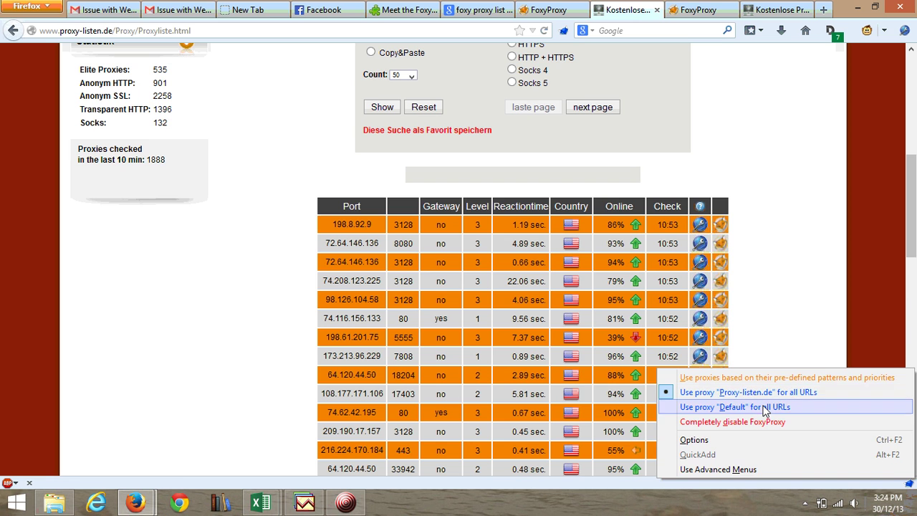
Close the proxy mode choices and reload the Gmail tabs through the proxy
left_click(805, 406)
left_click(181, 5)
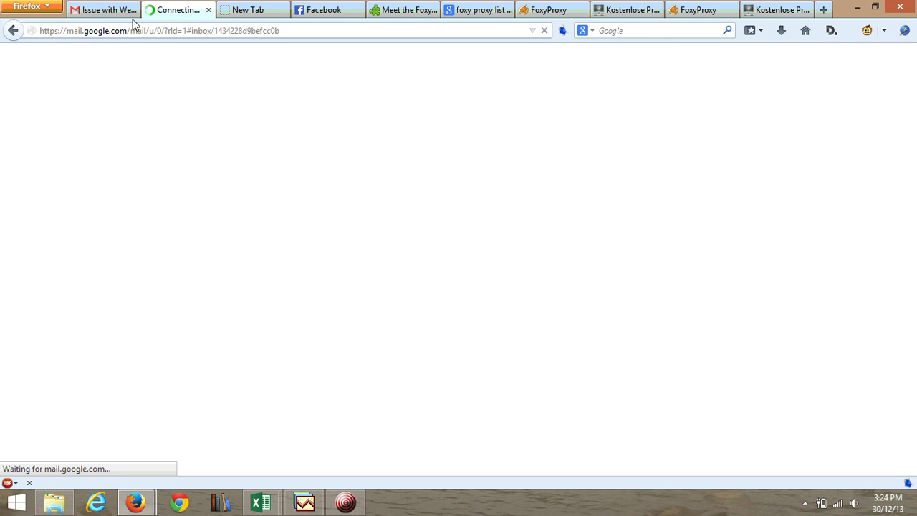
left_click(129, 10)
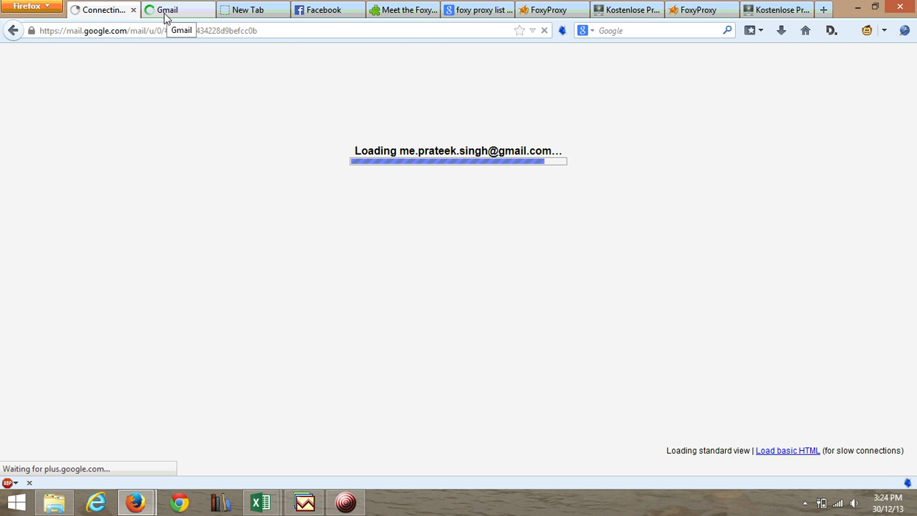
Start a 'my ip' web search in the empty third tab
left_click(259, 10)
left_click(631, 35)
type("my ip")
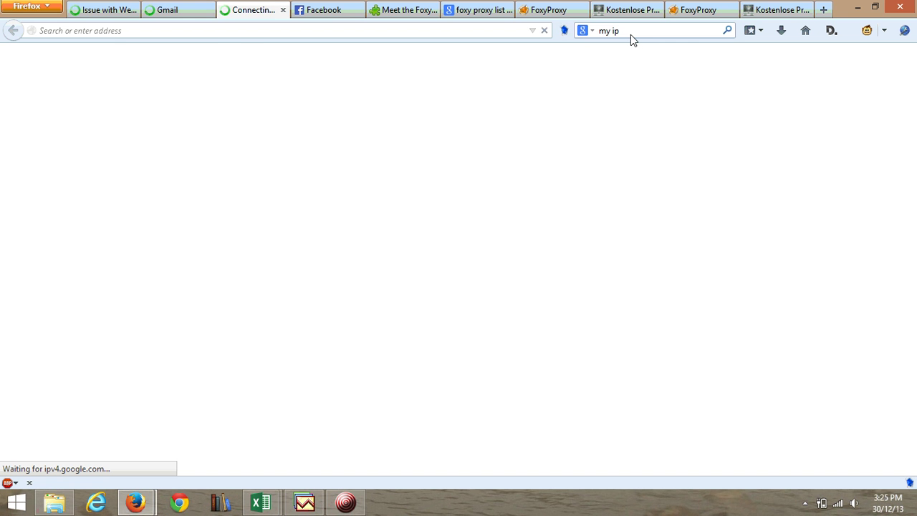
Reopen the dquip.com careers link from the 'Issue with Website' email in a new tab
left_click(115, 9)
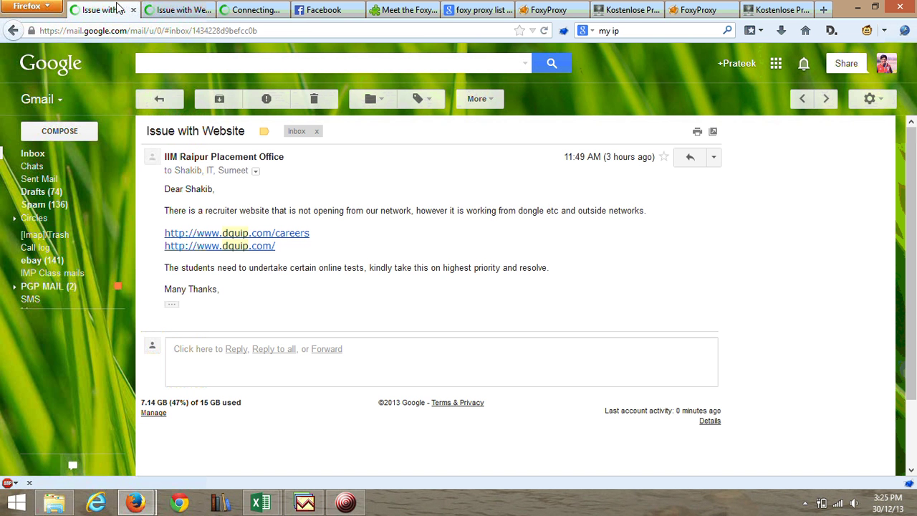
left_click(262, 235)
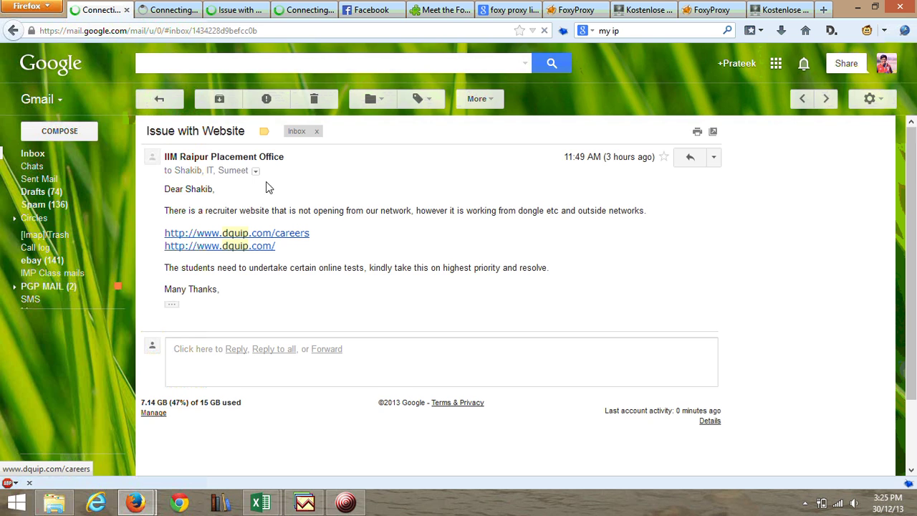
left_click(306, 14)
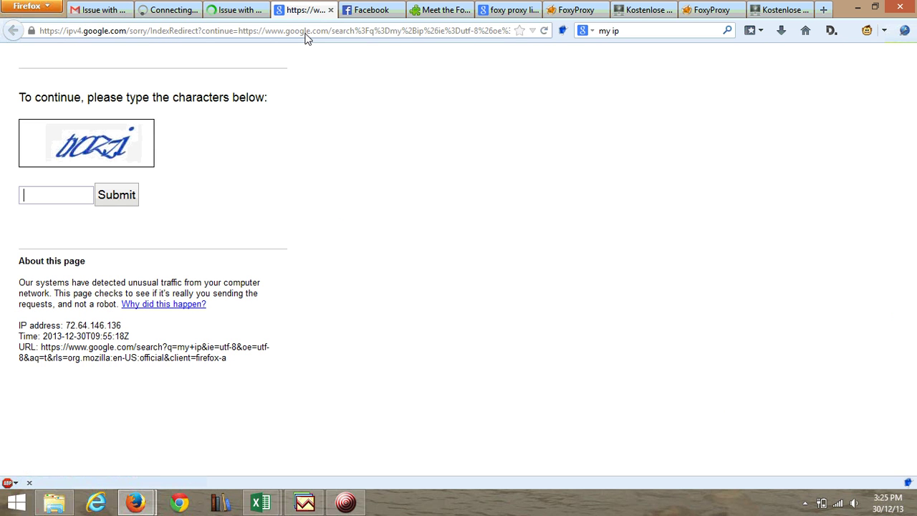
left_click(71, 198)
left_click(70, 202)
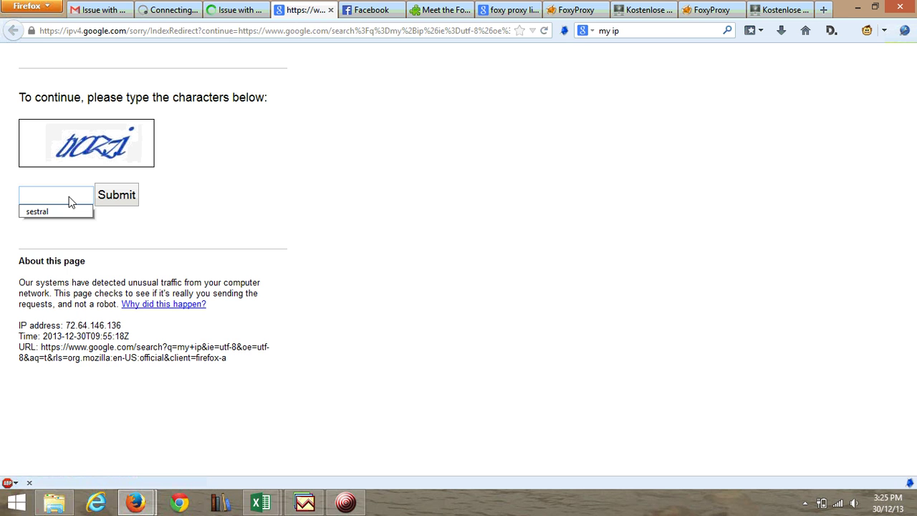
type("trazzi")
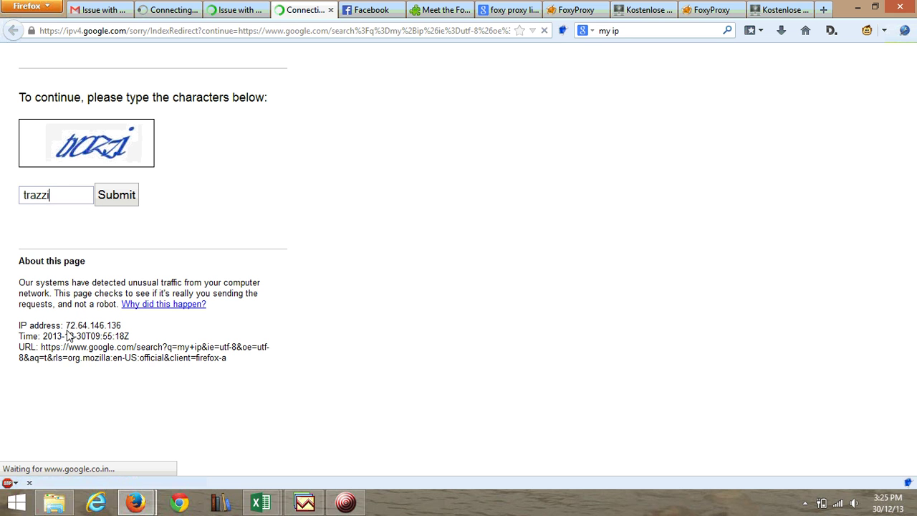
left_click_drag(66, 326, 127, 327)
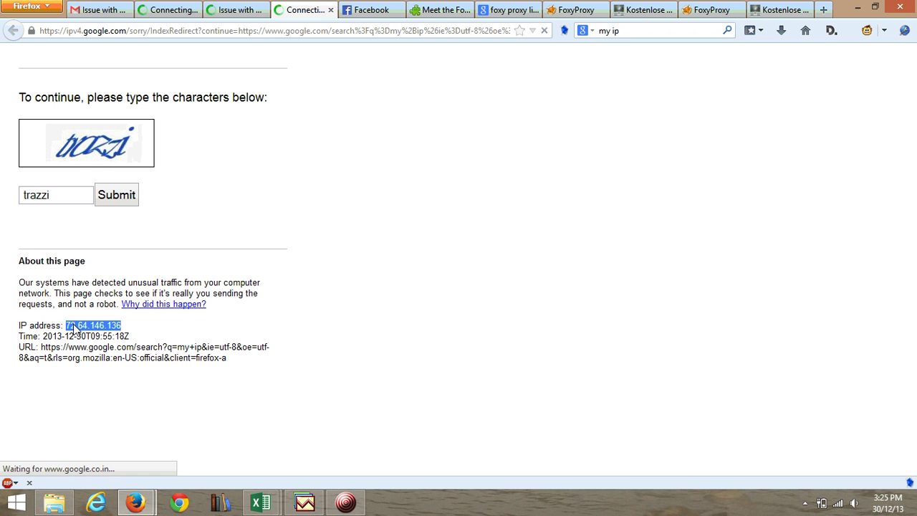
left_click(729, 8)
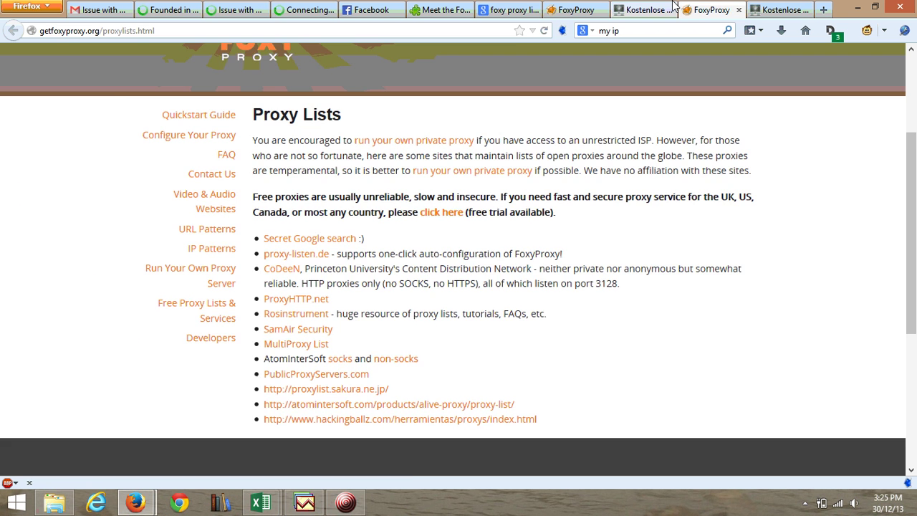
left_click(645, 10)
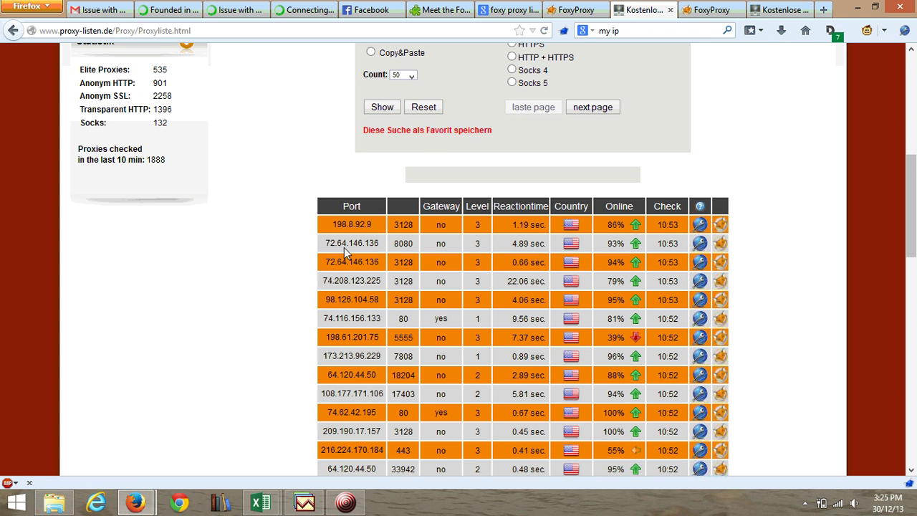
Check the dquip.com work-culture, Google verification, Facebook and FoxyProxy add-on tabs in turn
left_click(169, 10)
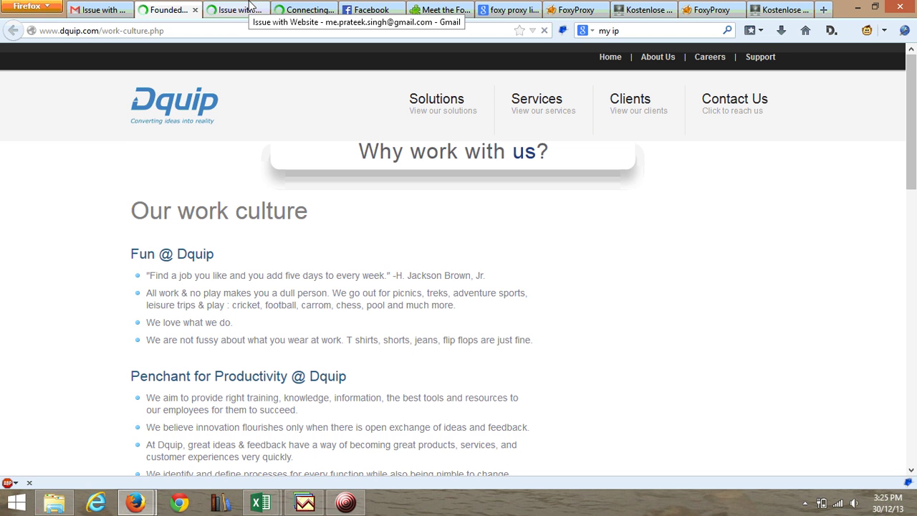
left_click(301, 7)
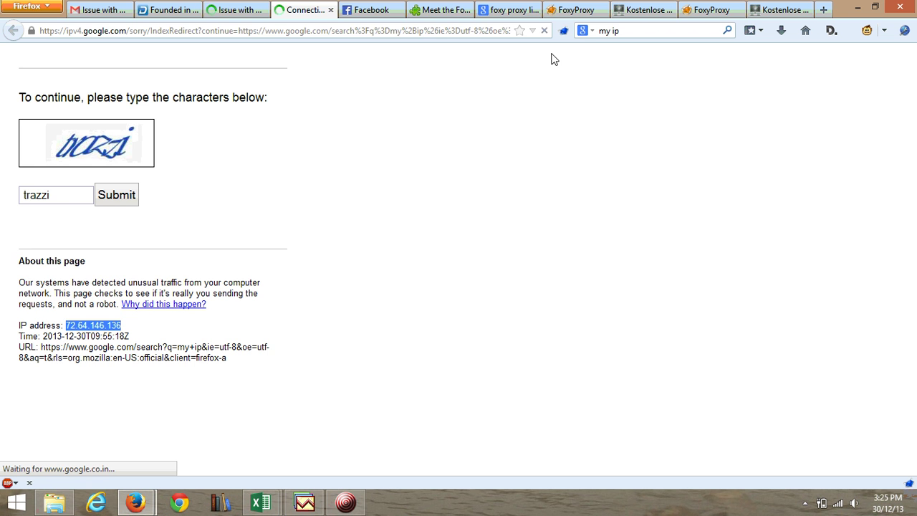
left_click(353, 7)
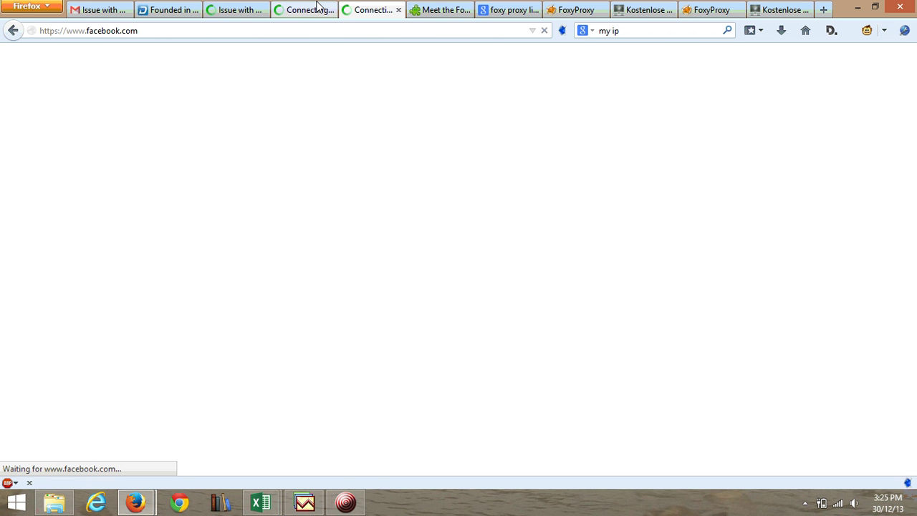
left_click(449, 7)
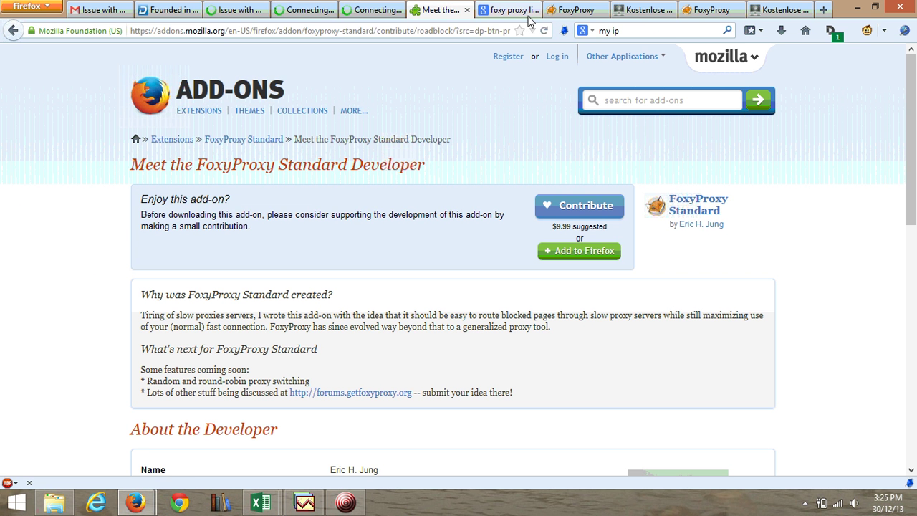